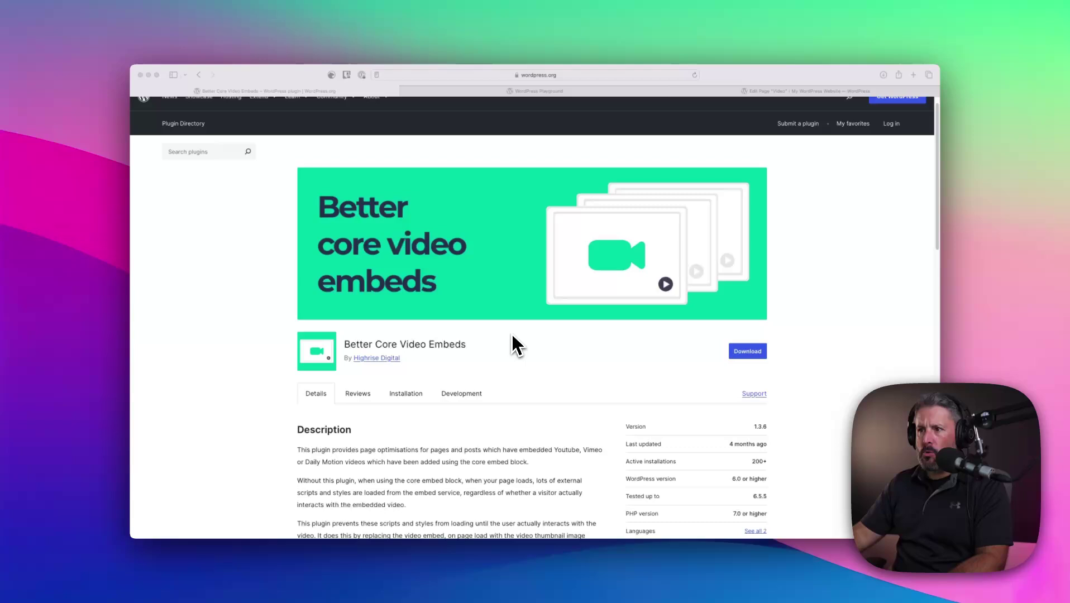
- Bring the browser window into focus and scroll through the current page
click(512, 358)
scroll(511, 360, down, 3)
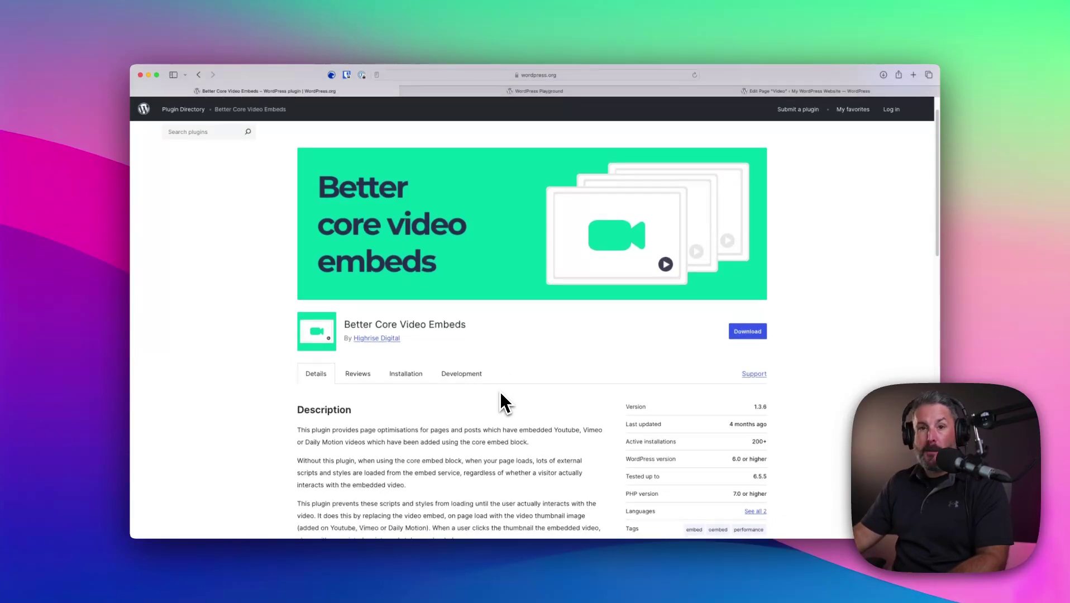
scroll(495, 391, down, 5)
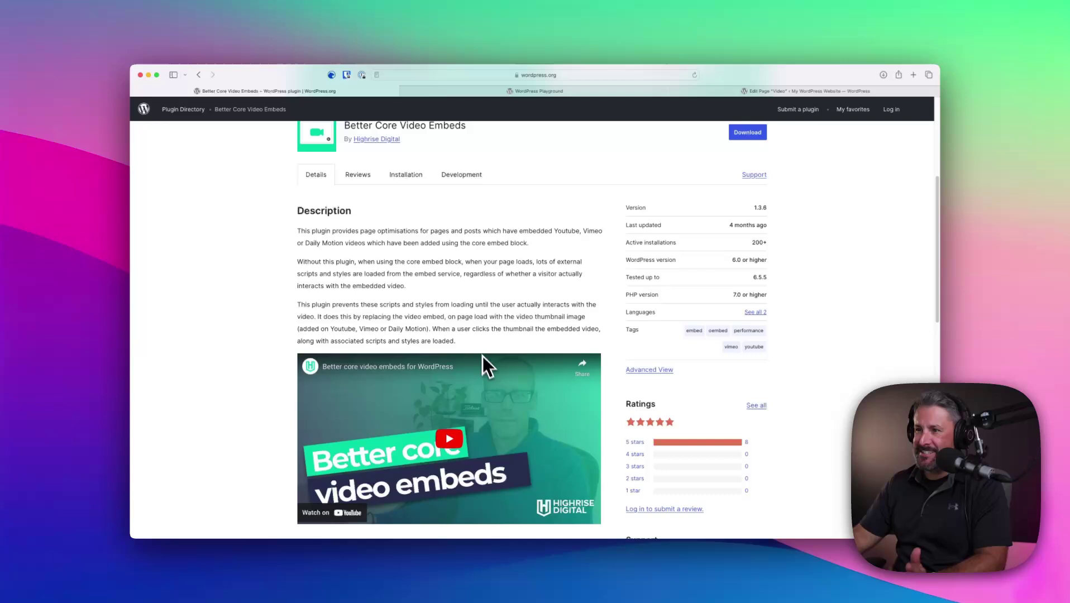
scroll(482, 356, down, 7)
scroll(479, 344, down, 10)
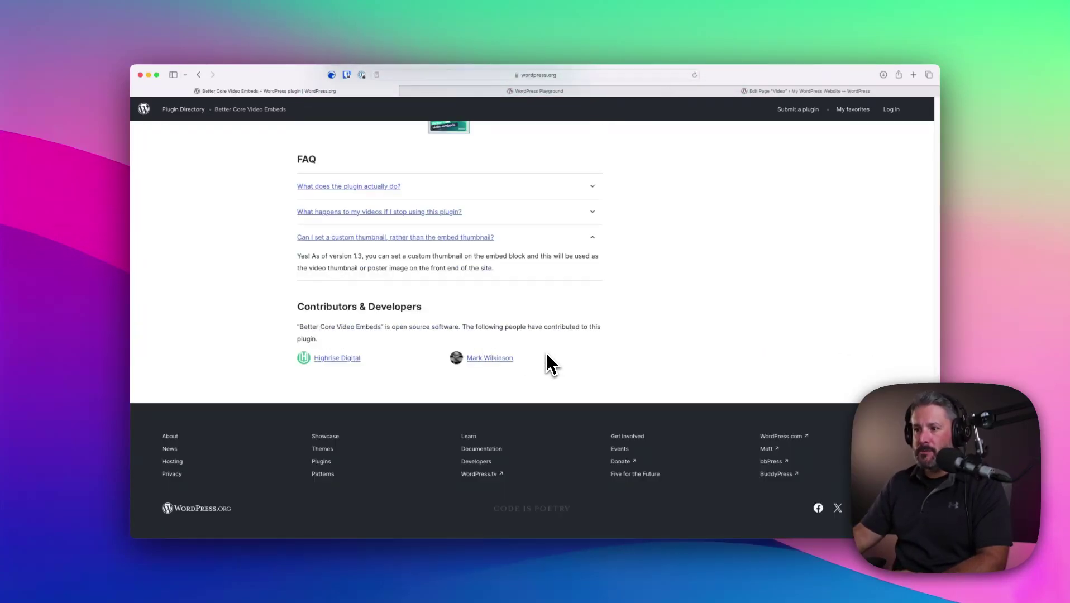
scroll(540, 359, up, 20)
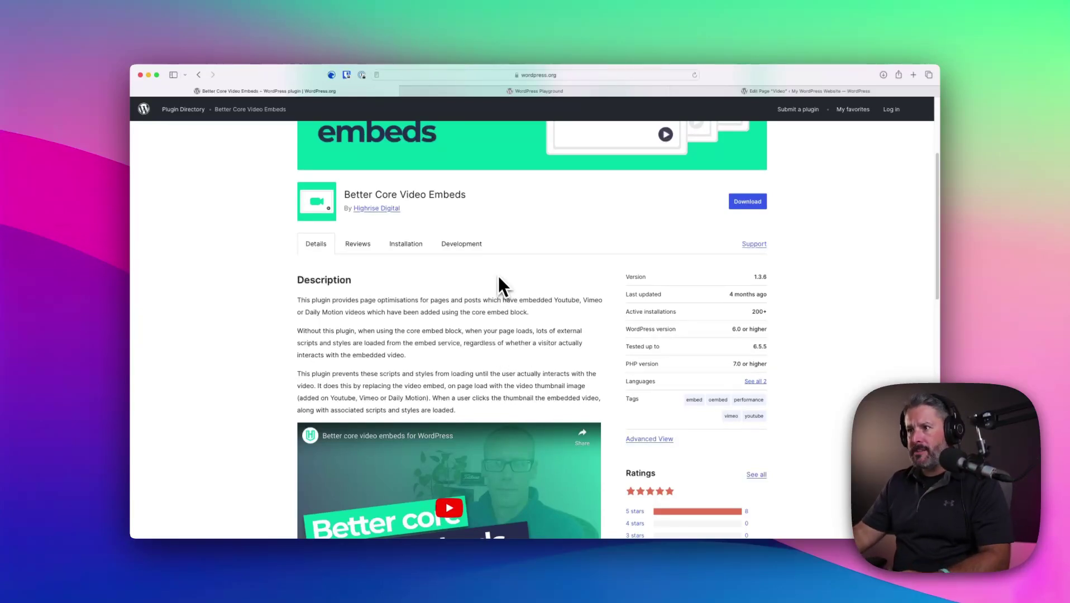
- Open the Video page in the editor and toggle Resize for smaller devices off, then back on
click(544, 92)
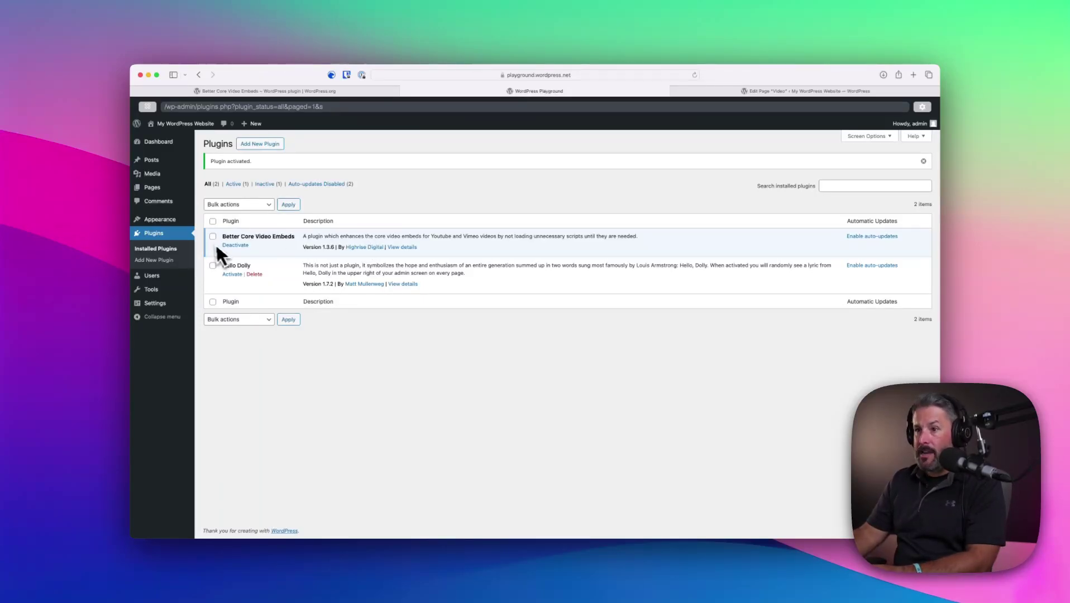
mouse_move(161, 288)
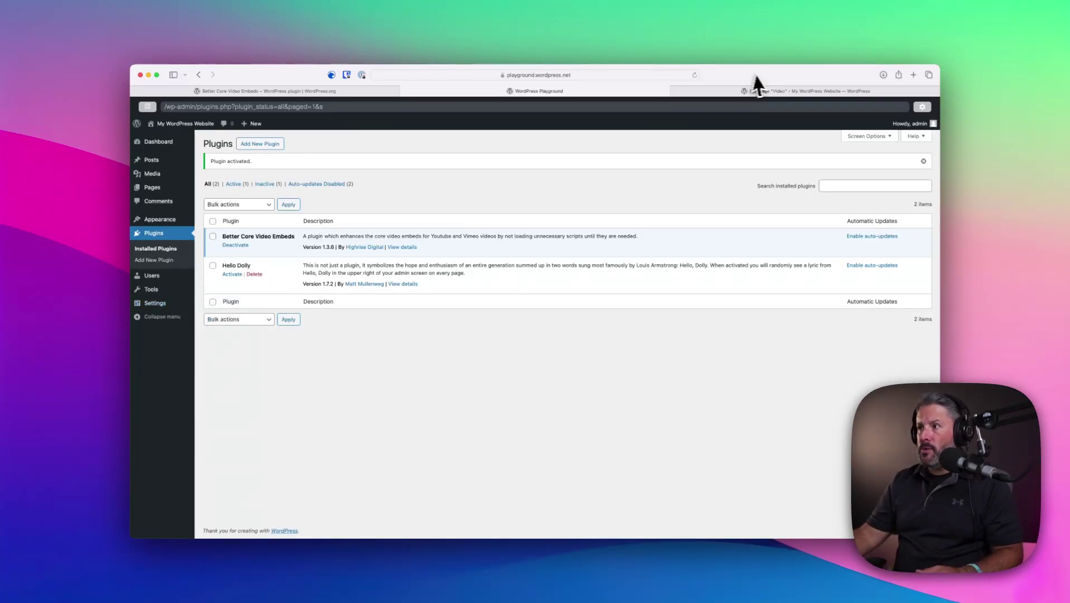
click(705, 95)
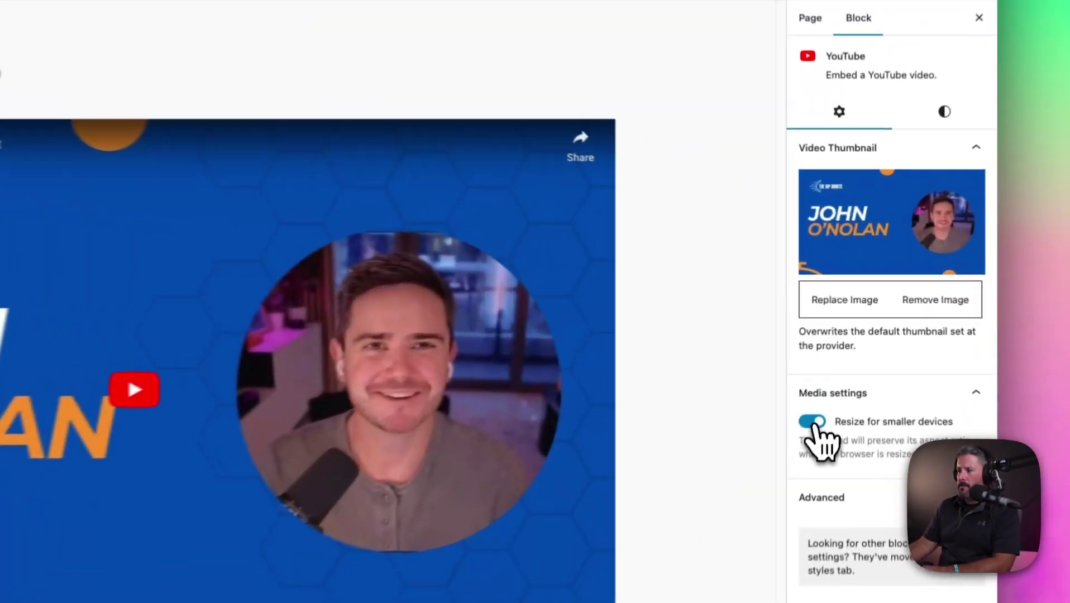
click(840, 348)
click(809, 436)
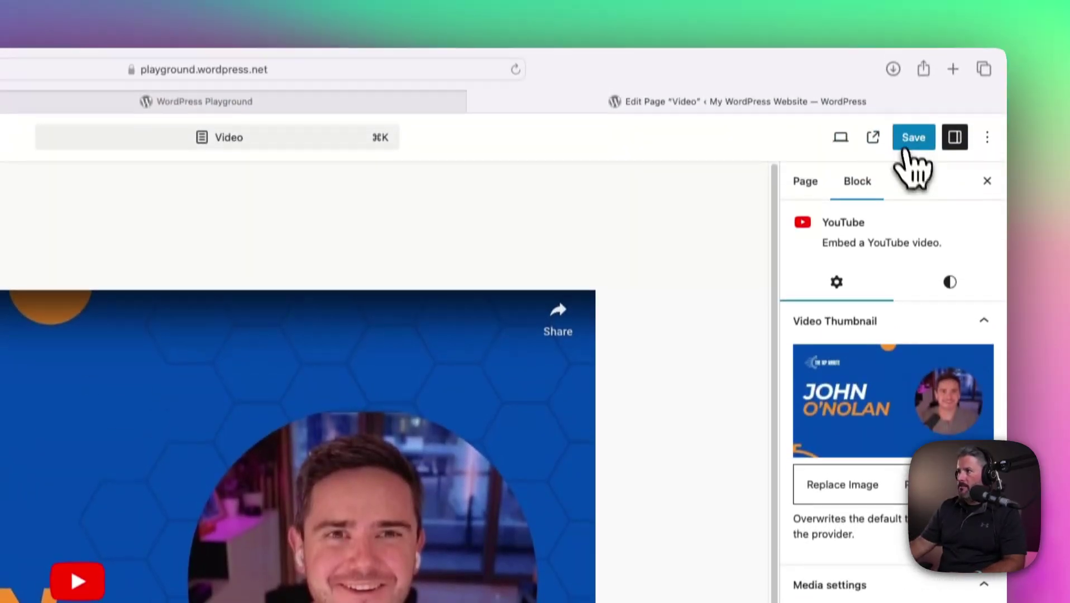
- Save the Video page and view the published page with its custom thumbnail and play button
click(910, 153)
click(873, 153)
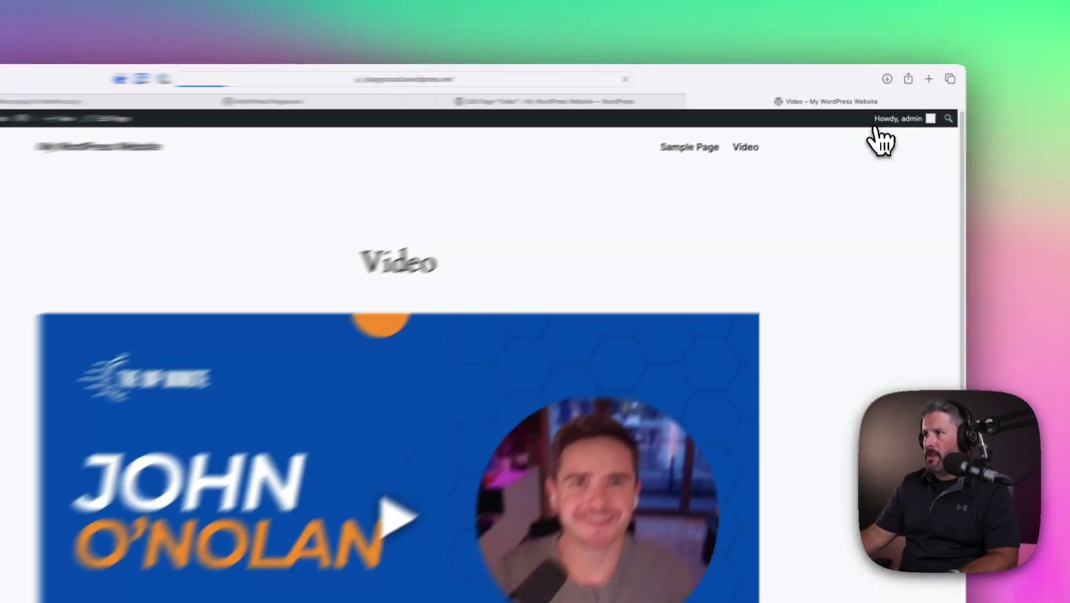
mouse_move(877, 109)
scroll(334, 460, down, 3)
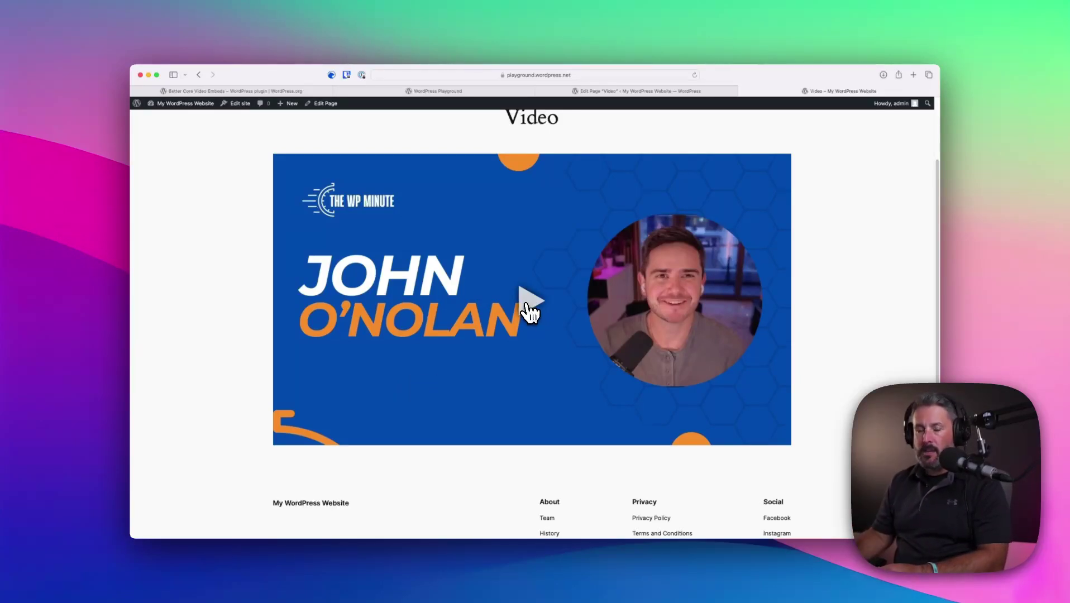
- Open Web Inspector on the page via Inspect Element and show the Sources tab
right_click(358, 472)
click(373, 559)
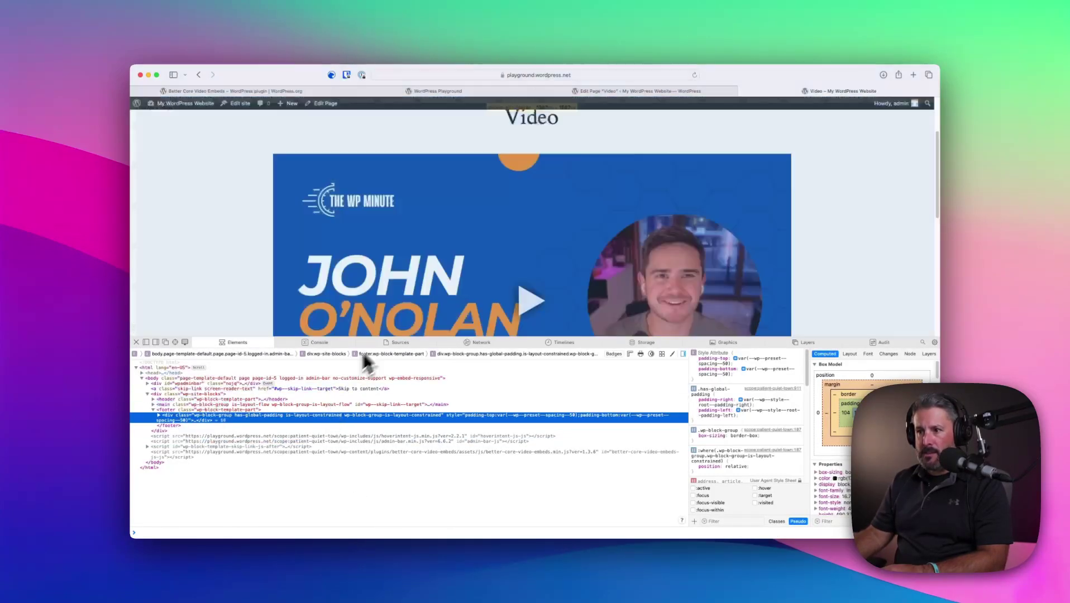
click(396, 342)
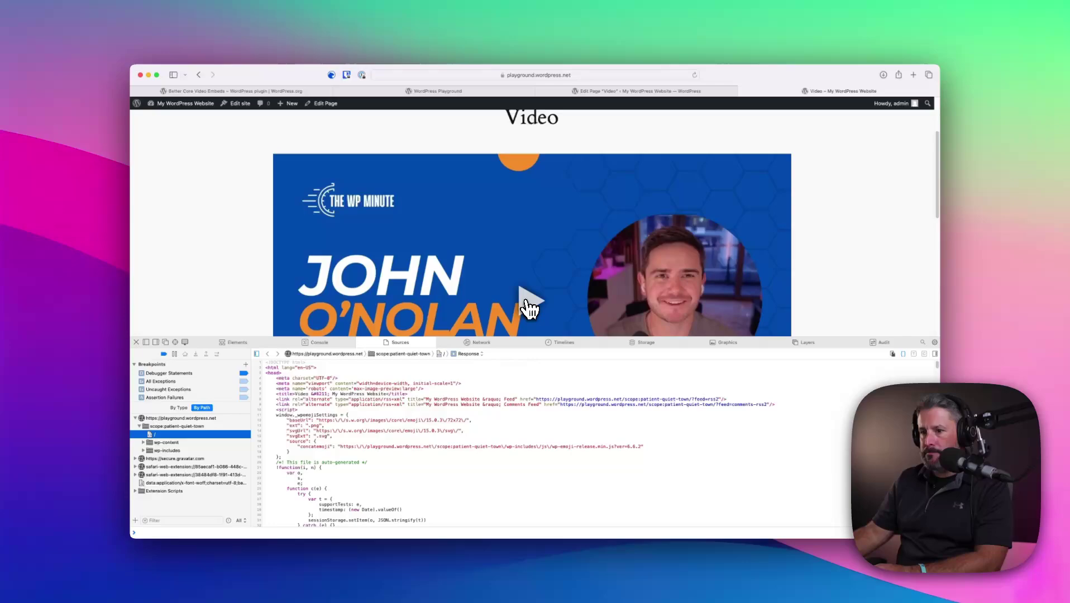
- Click the video's play button so the YouTube player and its resources load
click(529, 307)
scroll(210, 449, down, 1)
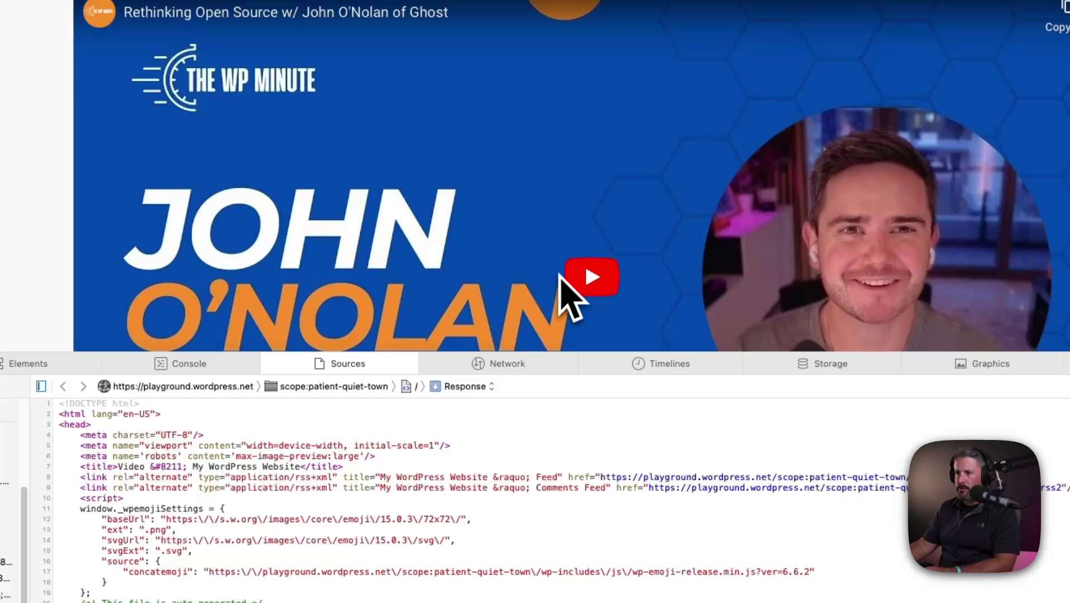
click(559, 274)
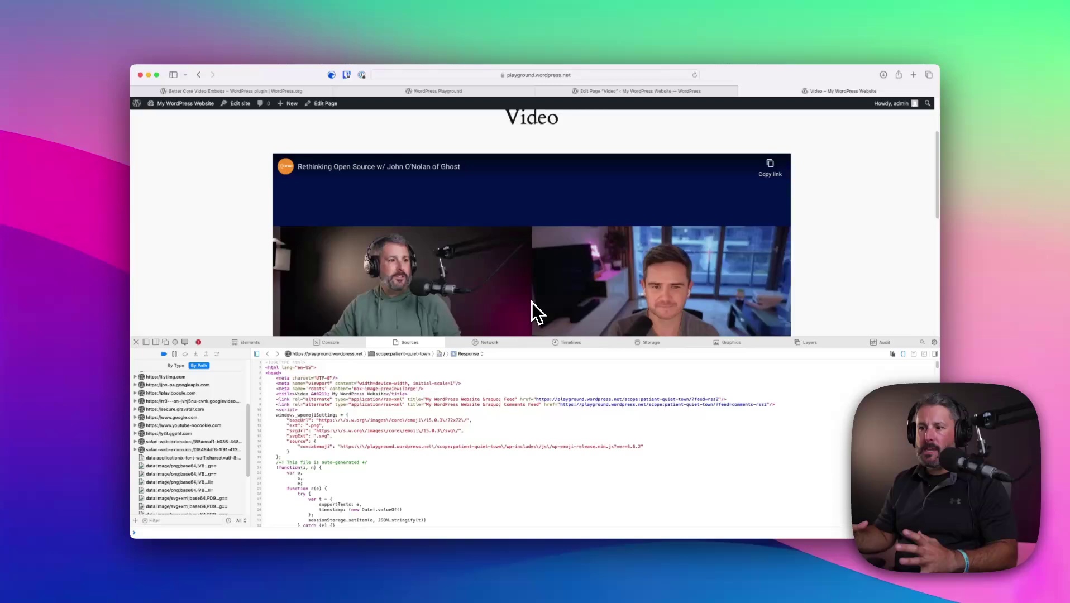
- Deactivate the Better Core Video Embeds plugin on the Plugins page
click(597, 93)
click(472, 91)
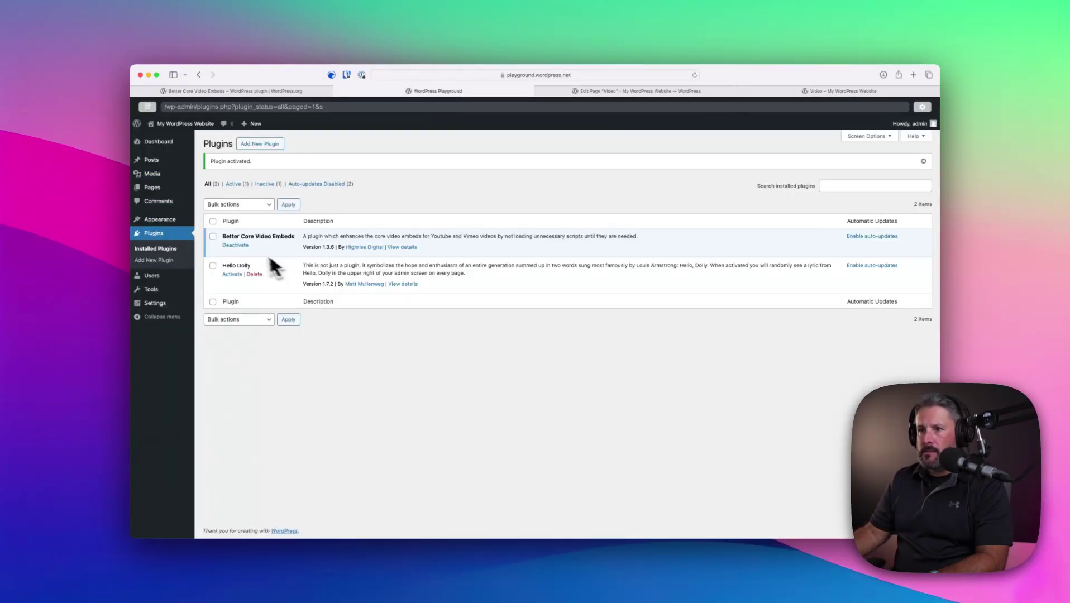
click(235, 245)
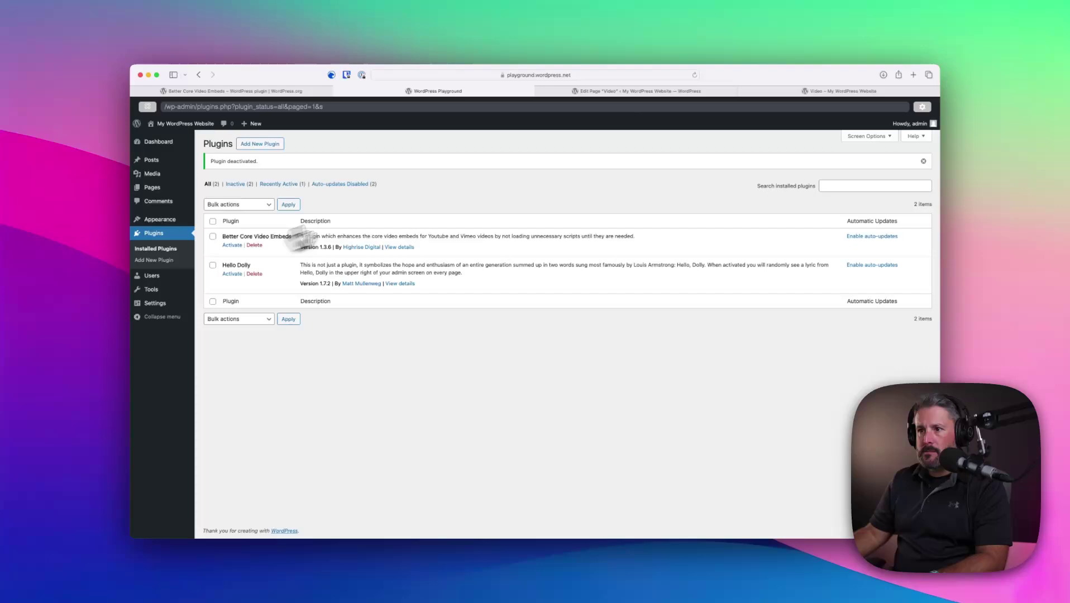
- Reload the live Video page with Cmd+R to see the standard YouTube player
click(781, 92)
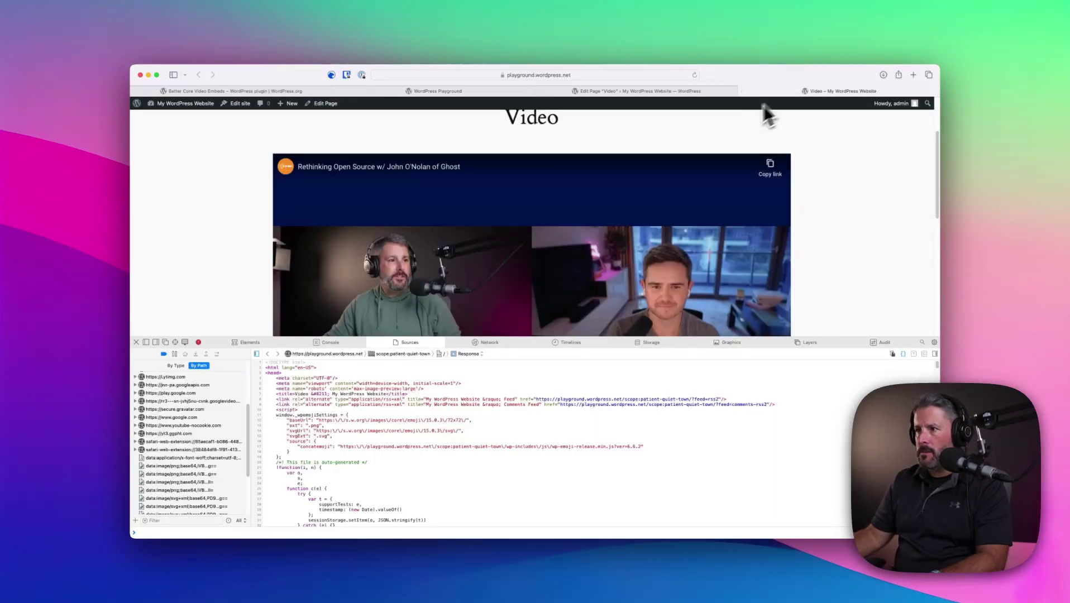
key(super+r)
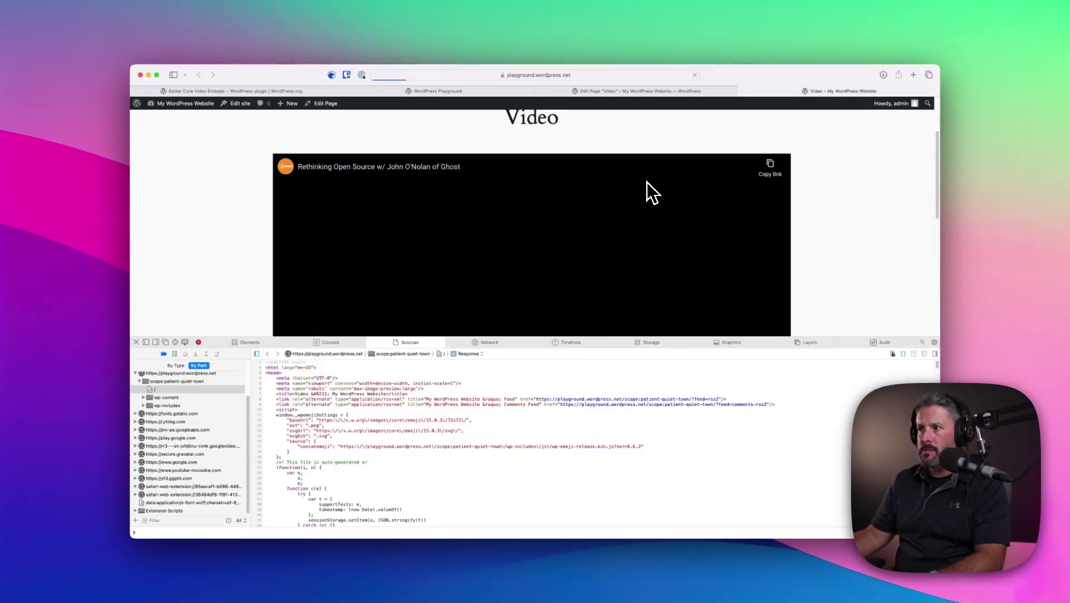
scroll(230, 468, down, 3)
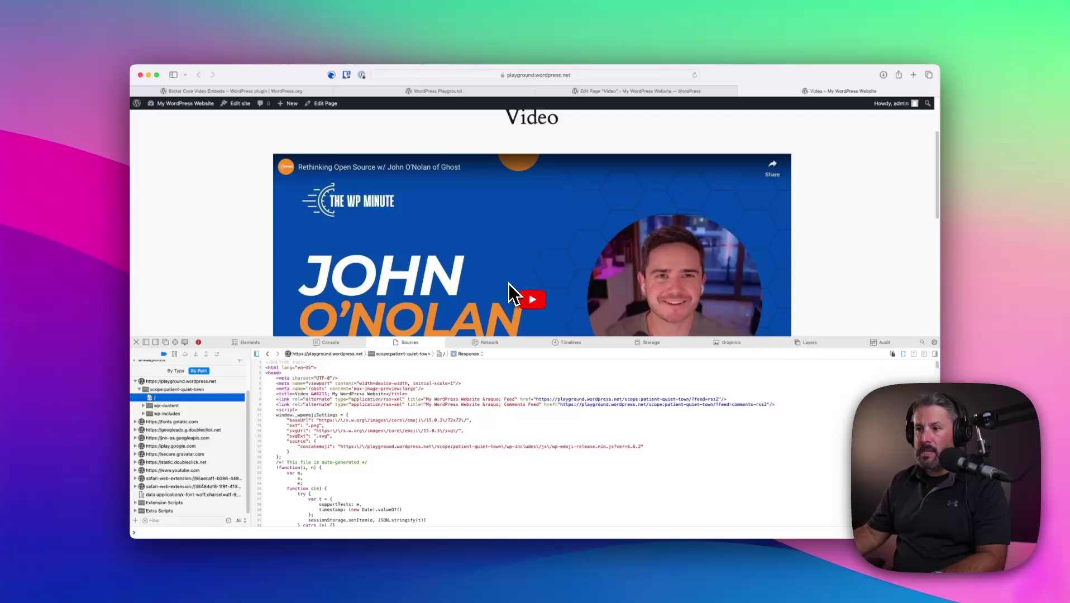
scroll(447, 285, down, 3)
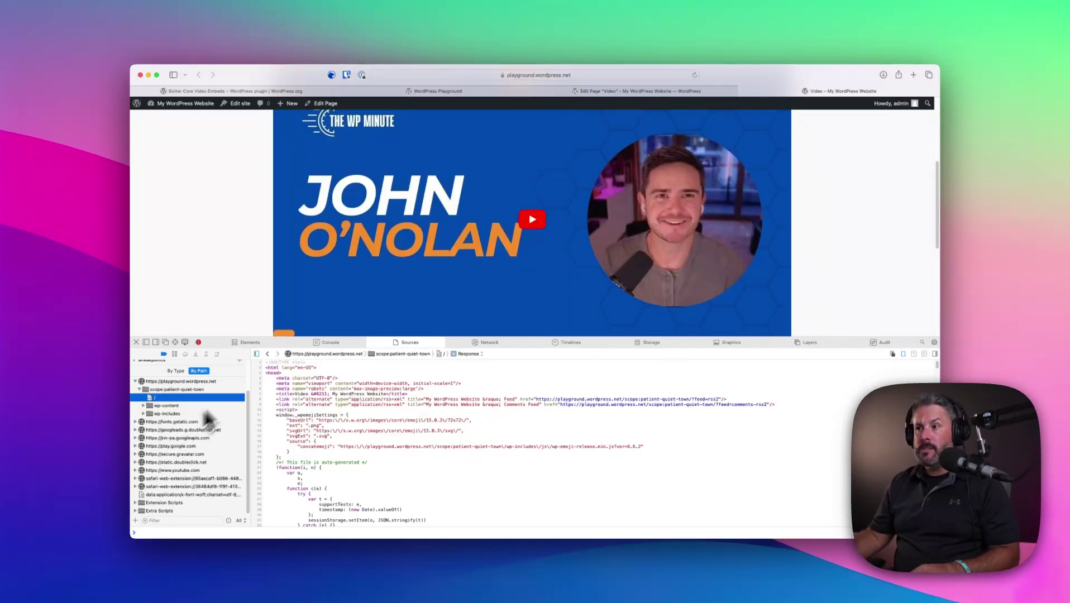
scroll(452, 268, up, 3)
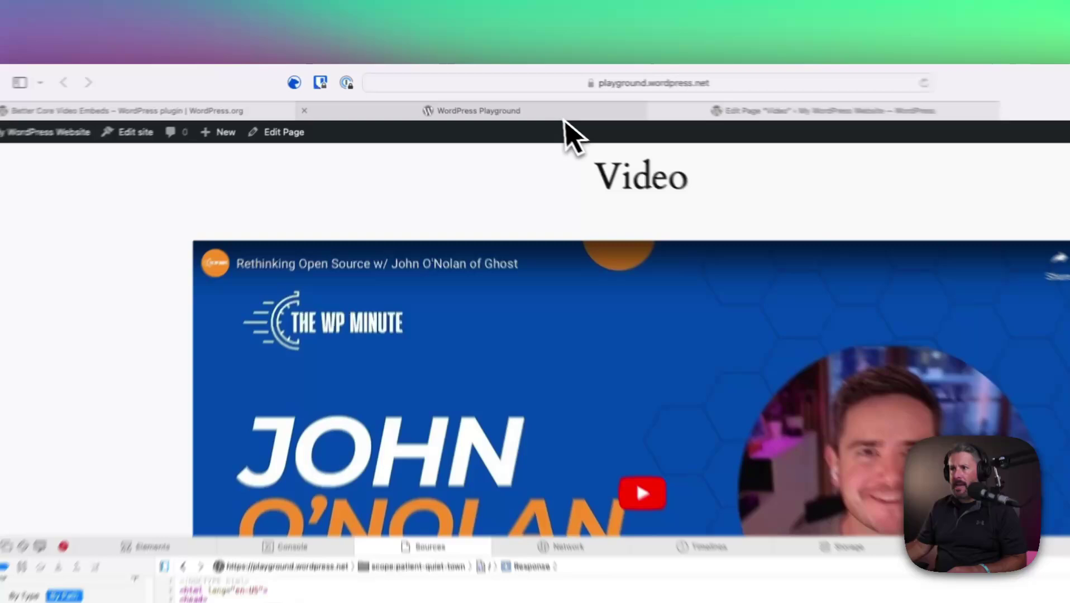
- Reactivate Better Core Video Embeds and reload the live Video page
click(475, 91)
click(259, 366)
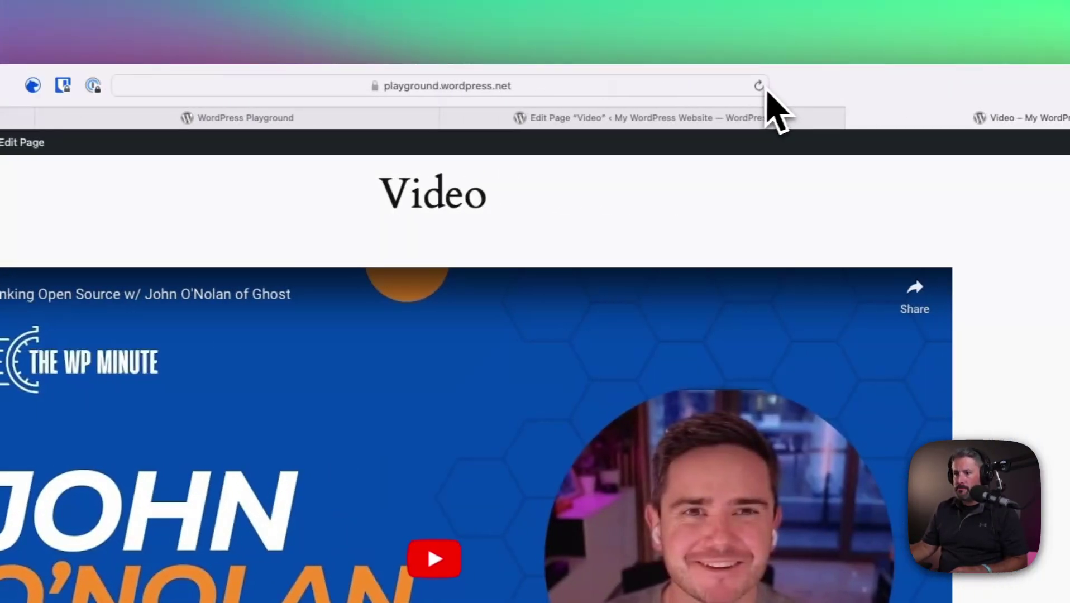
click(762, 85)
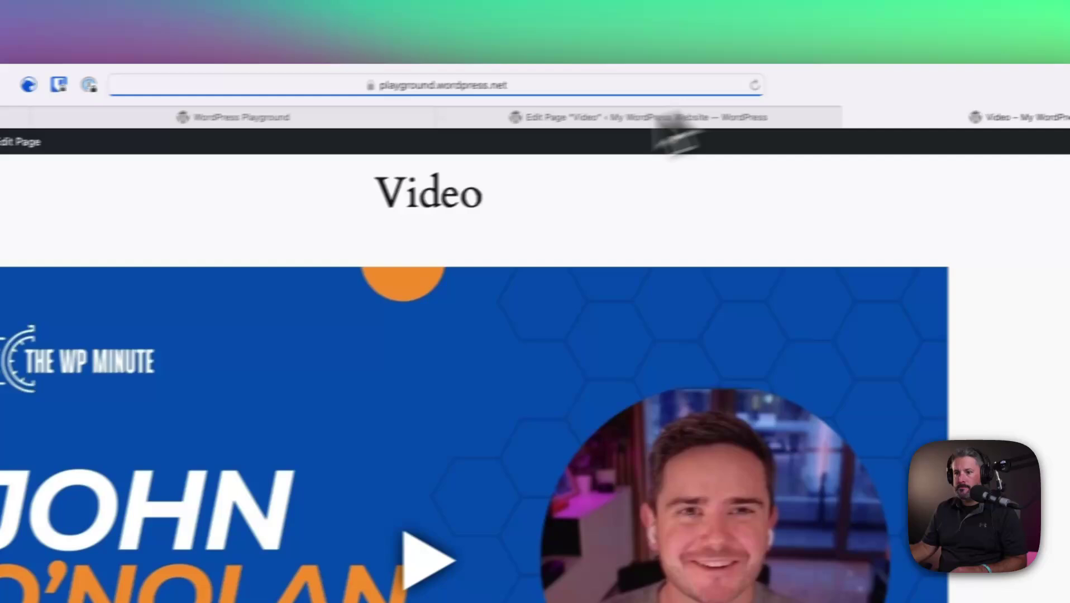
- With Web Inspector open, start the video from its custom thumbnail, then pause it
key(alt+super+i)
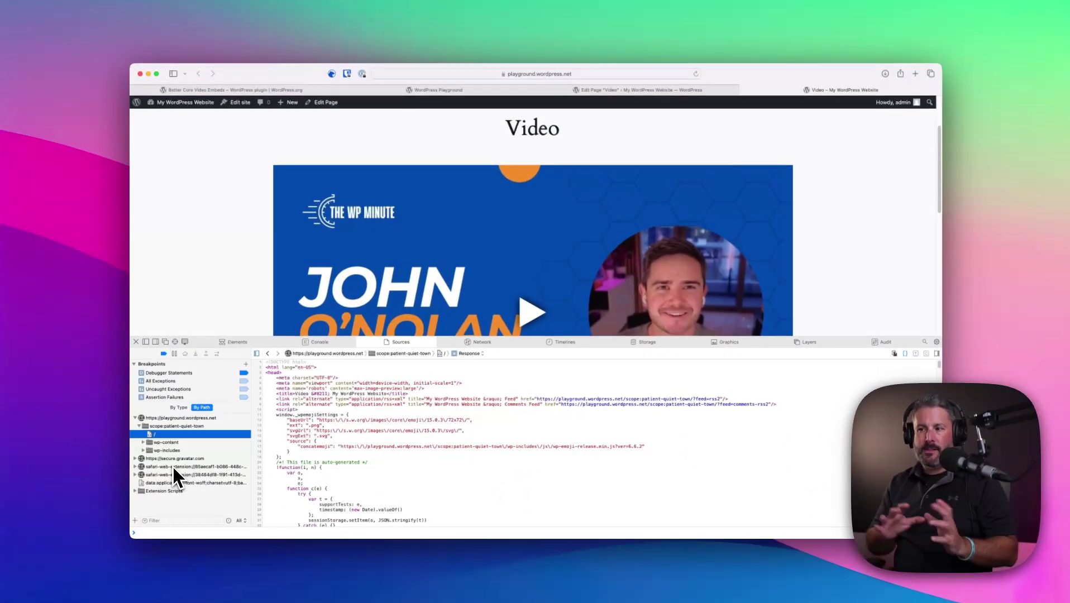
click(525, 315)
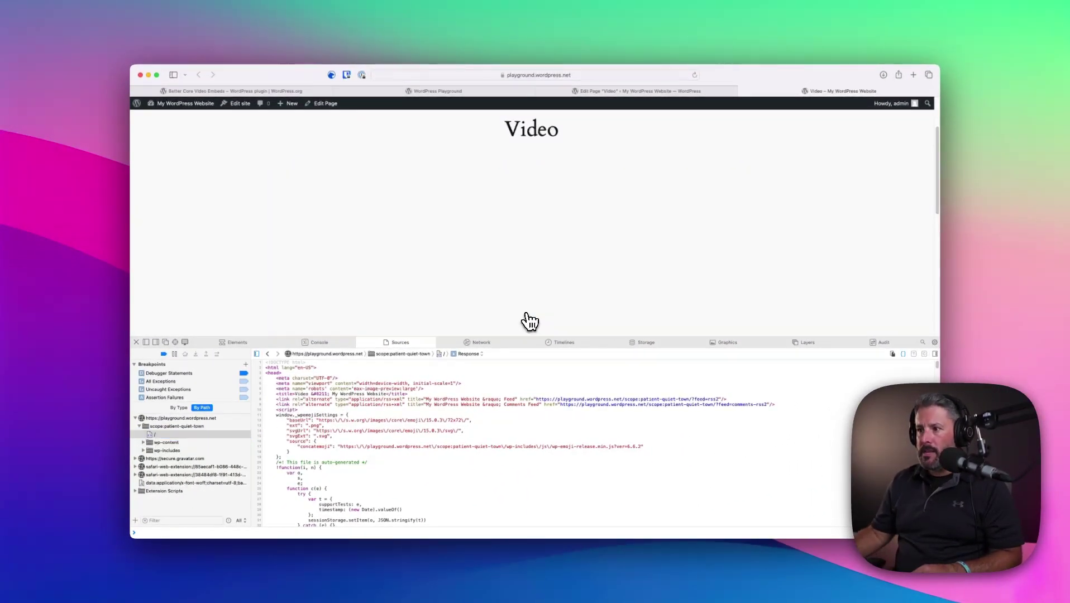
click(501, 311)
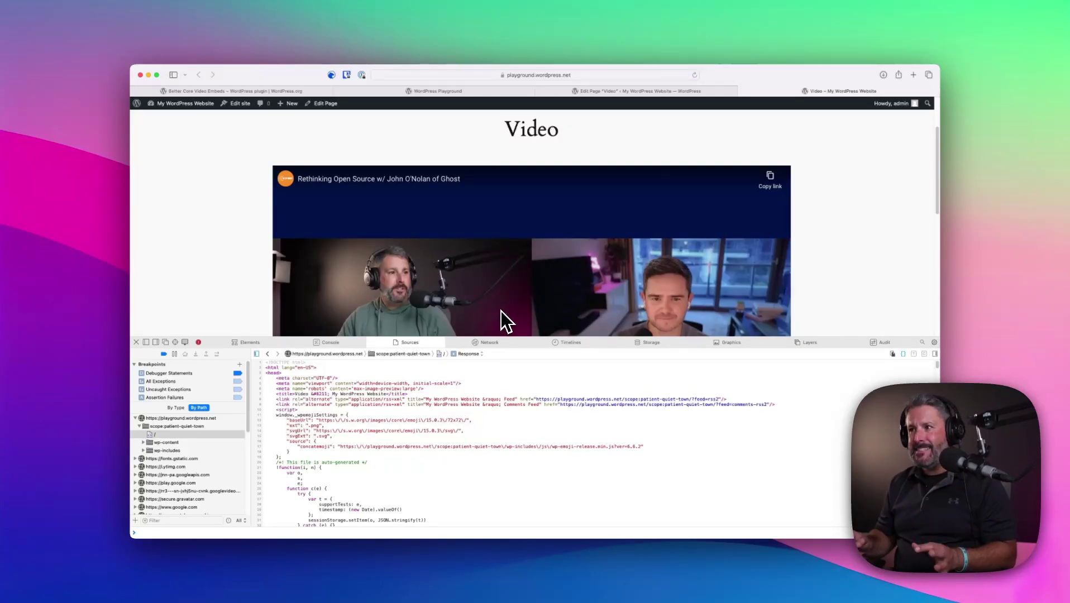
- Return to the Edit Page "Video" tab showing the YouTube embed in the block editor
click(582, 92)
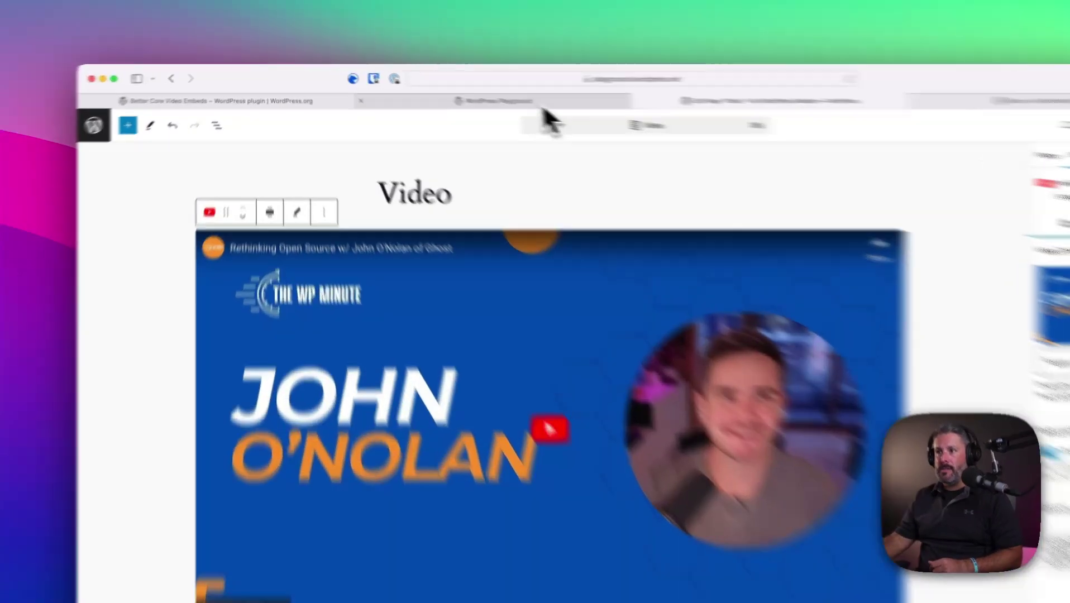
- Go back to the Better Core Video Embeds page in the WordPress.org Plugin Directory
click(539, 103)
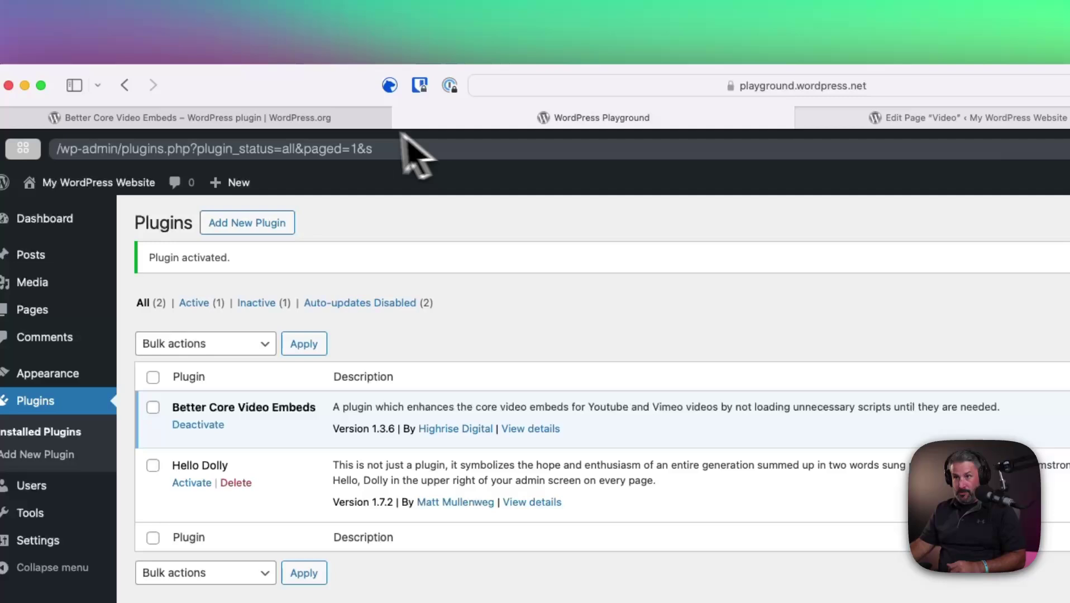
click(311, 102)
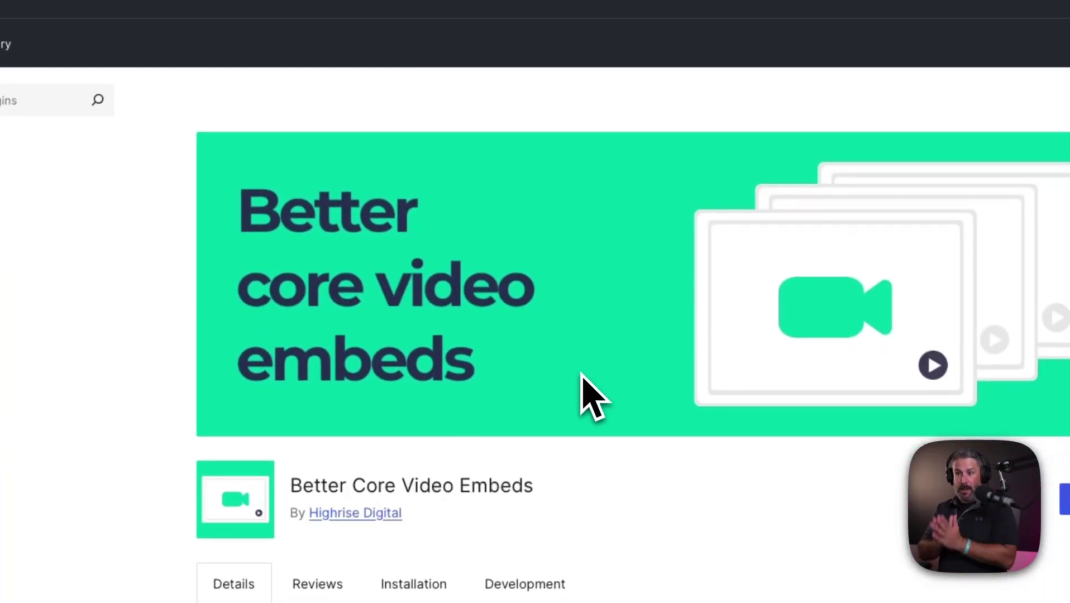